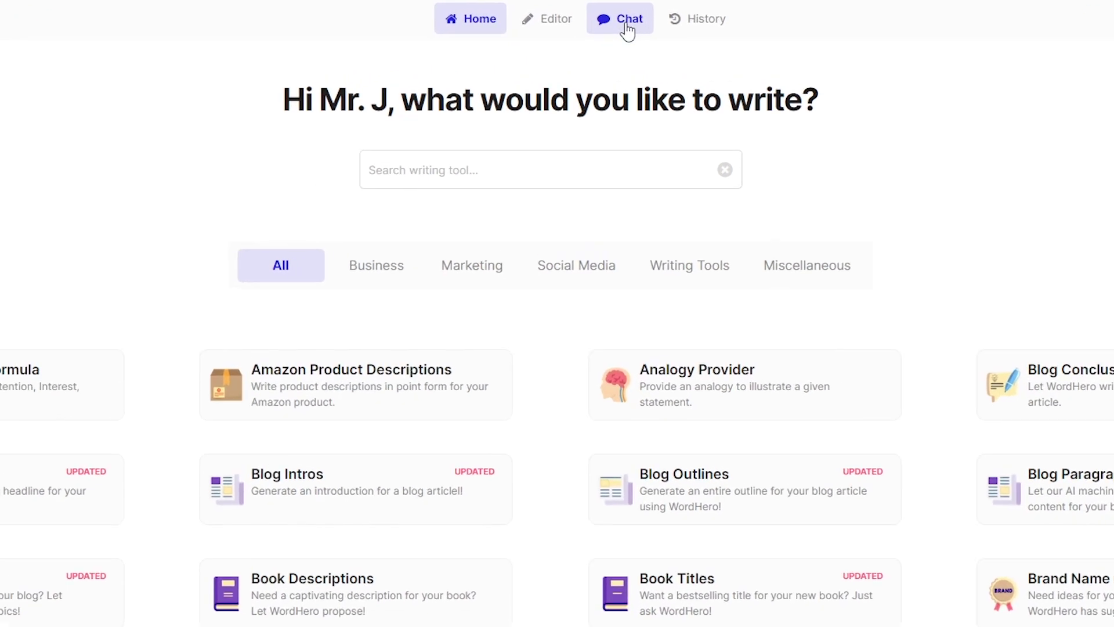
- Switch to the WordHero Chat page and type some test characters
{"action": "left_click", "coordinate": [627, 27]}
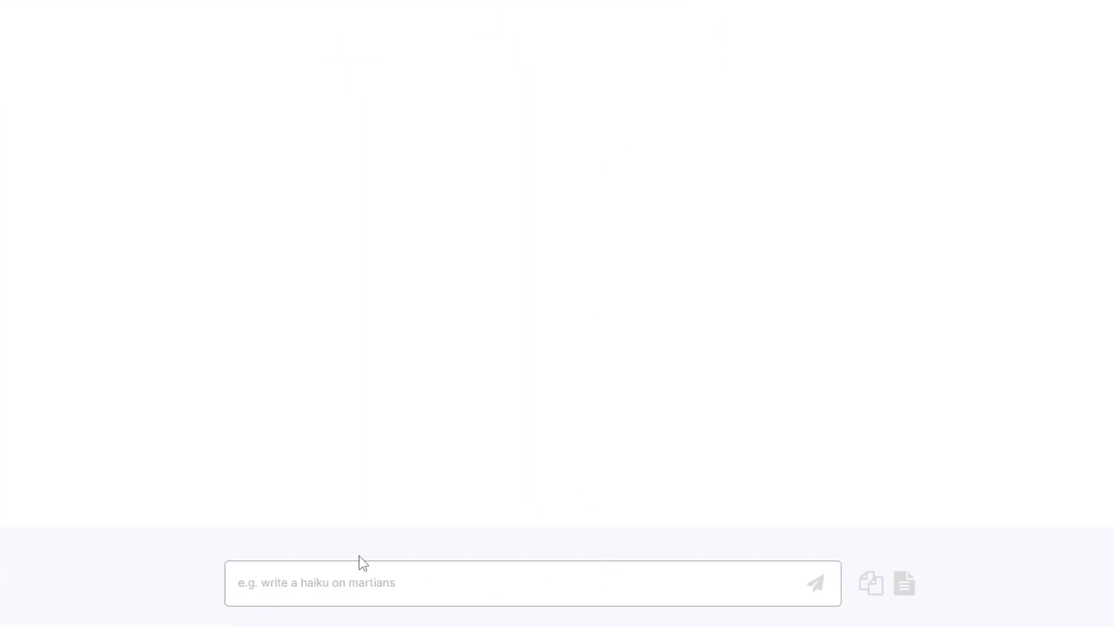
{"action": "type", "text": "asdfasdfasdfasfa"}
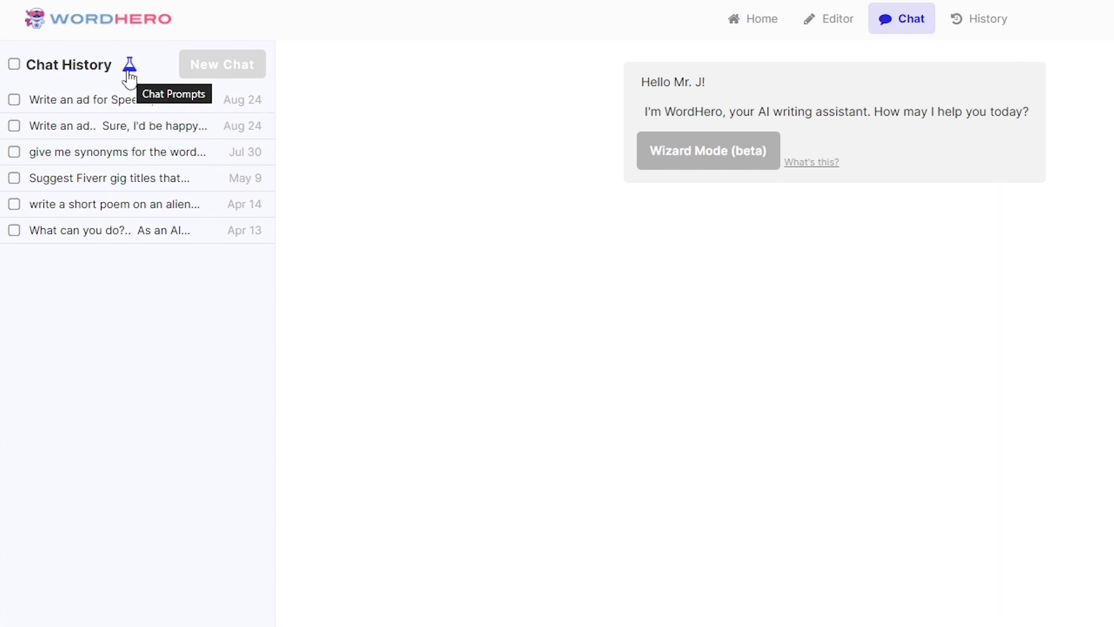
- Save 'Write a blog with 5 subheaders for this topic:' as a new chat prompt
{"action": "left_click", "coordinate": [129, 68]}
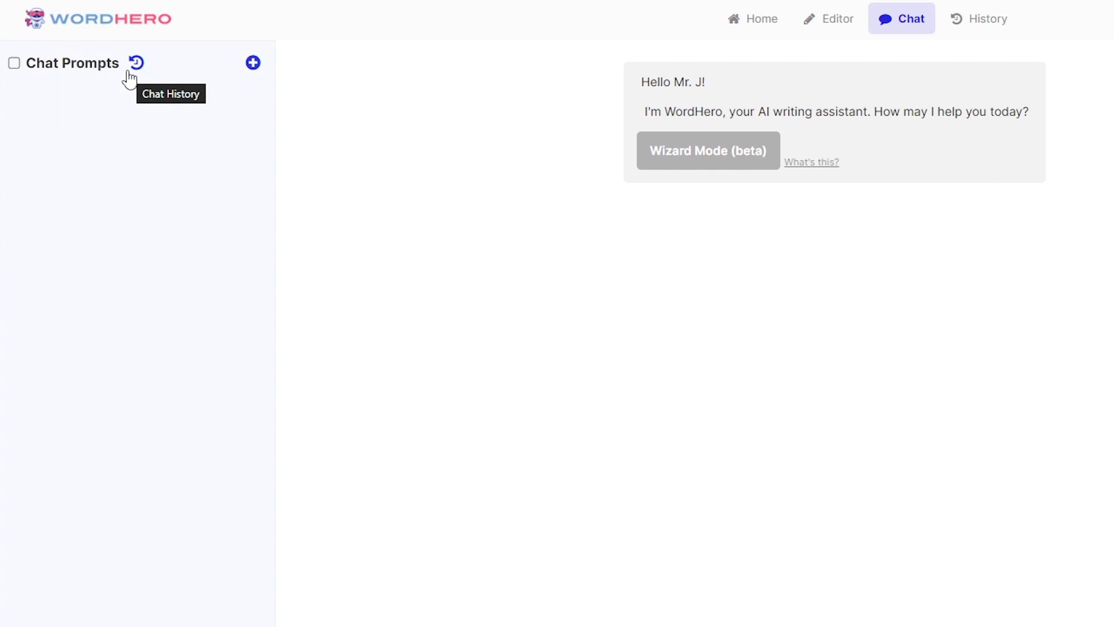
{"action": "left_click", "coordinate": [253, 64]}
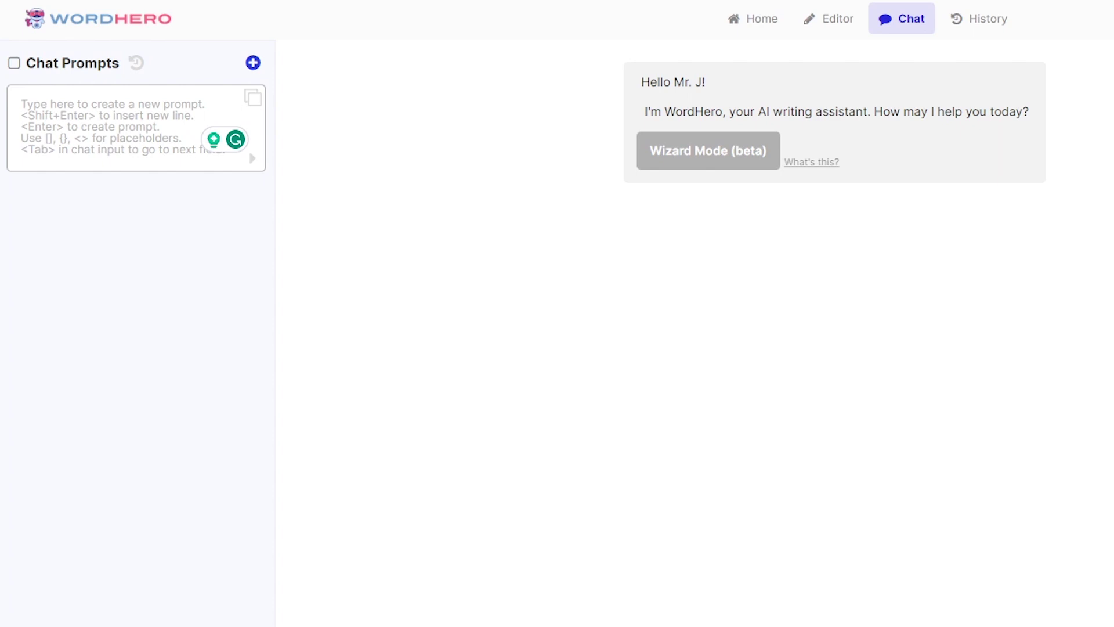
{"action": "type", "text": "Write a blog with 5 subheaders for this topic:"}
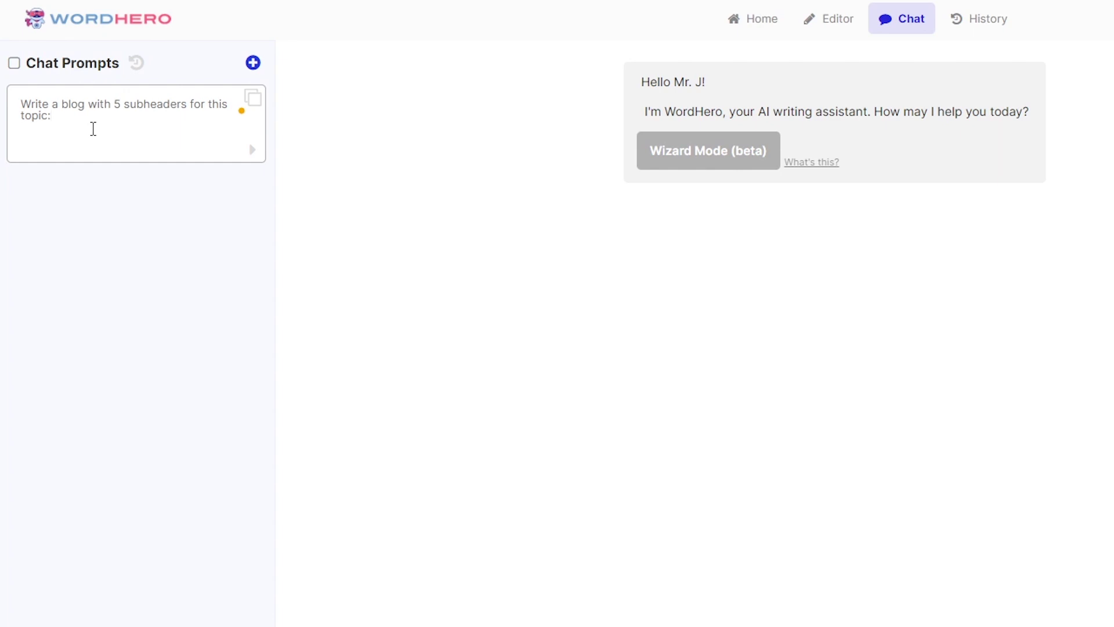
{"action": "key", "text": "Return"}
- Use the saved blog prompt to request a blog on 'The Ocean'
{"action": "left_click", "coordinate": [253, 62]}
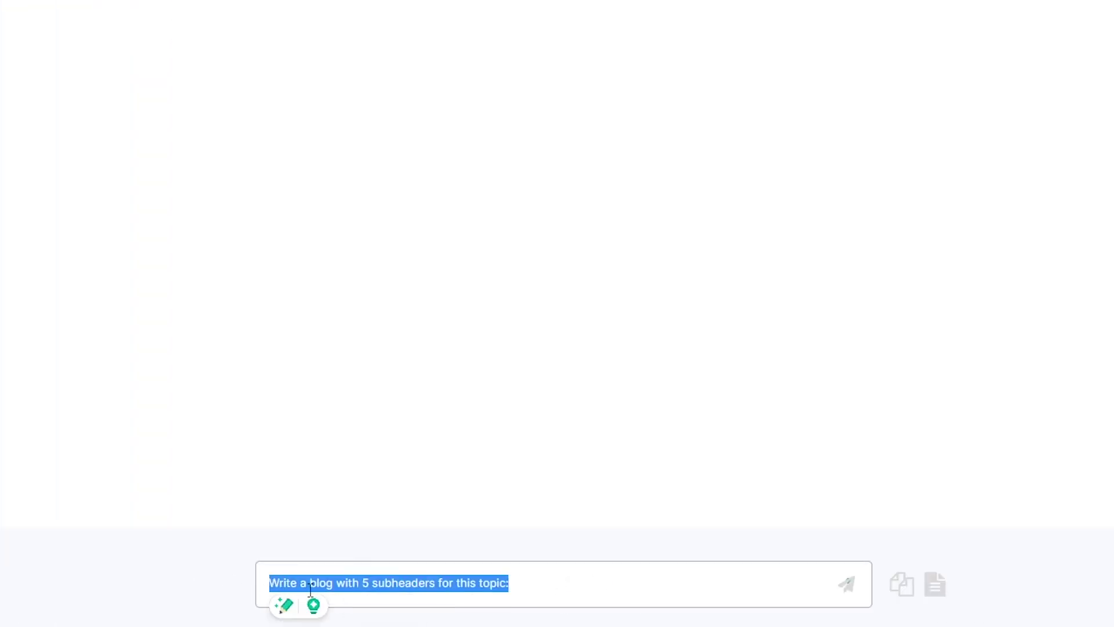
{"action": "left_click", "coordinate": [634, 584]}
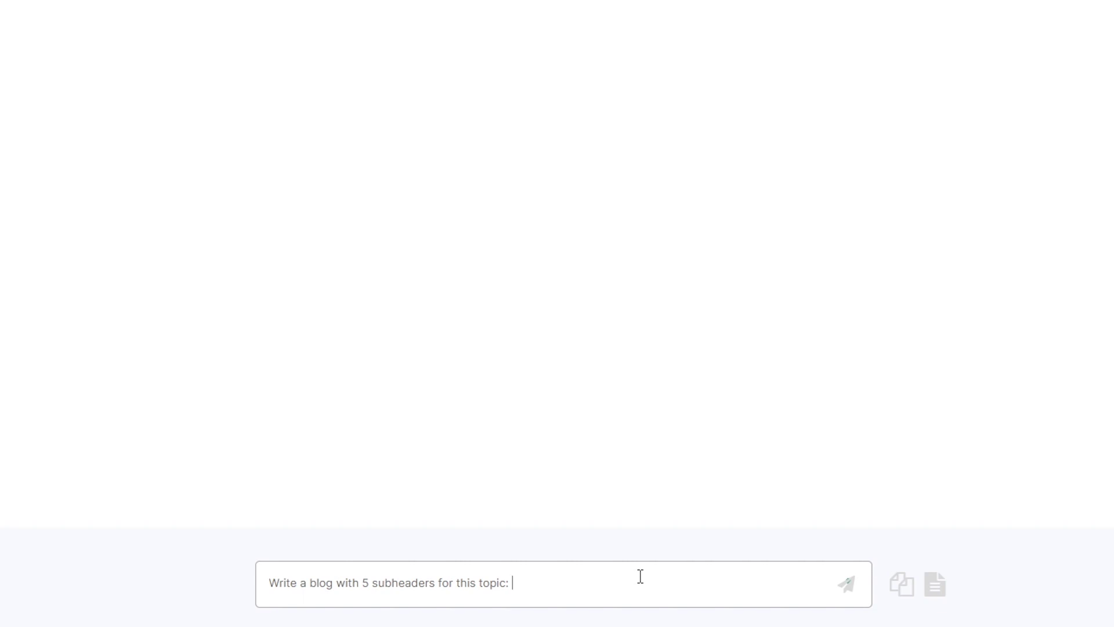
{"action": "type", "text": "The Ocean"}
{"action": "key", "text": "Return"}
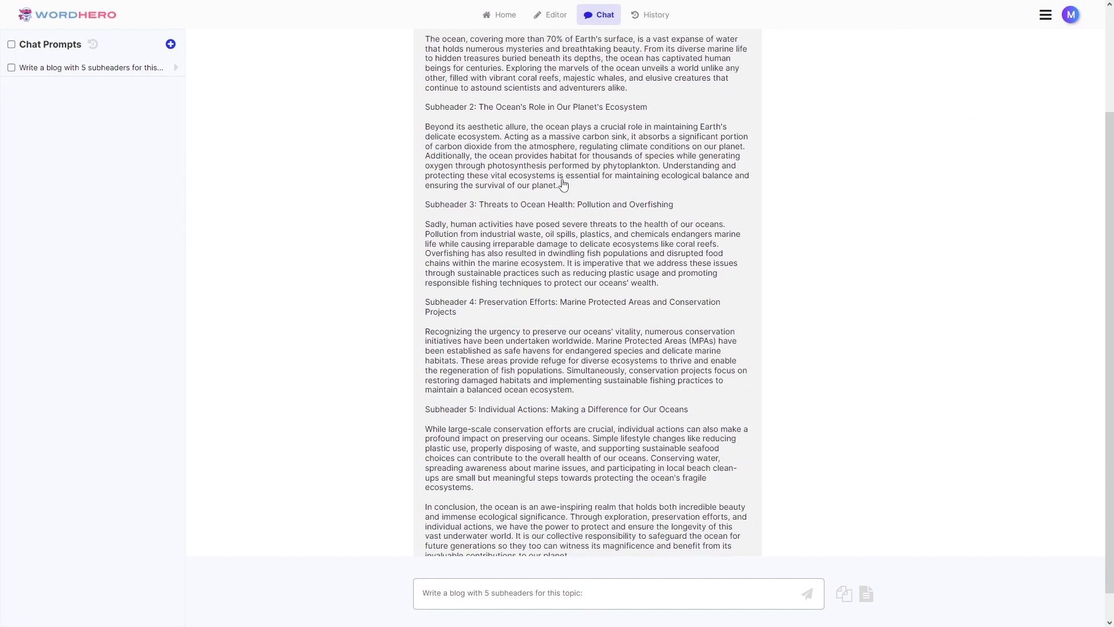
- Scroll through the generated ocean blog and select parts of its text
{"action": "scroll", "coordinate": [534, 463], "scroll_direction": "down", "scroll_amount": 1}
{"action": "scroll", "coordinate": [540, 160], "scroll_direction": "up", "scroll_amount": 3}
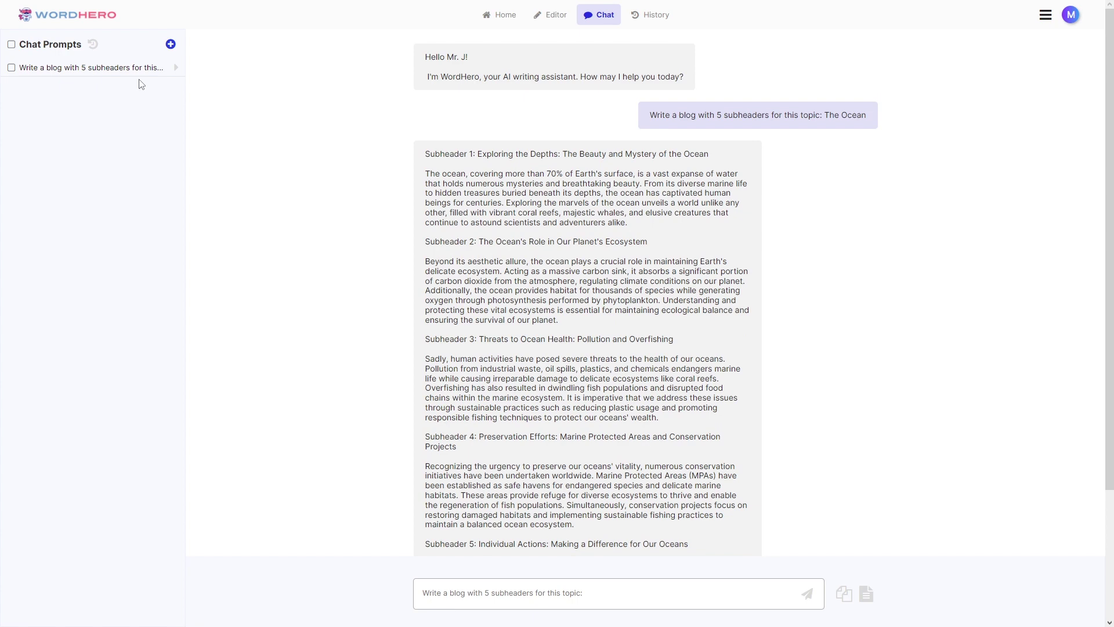
{"action": "double_click", "coordinate": [577, 594]}
{"action": "left_click", "coordinate": [615, 602]}
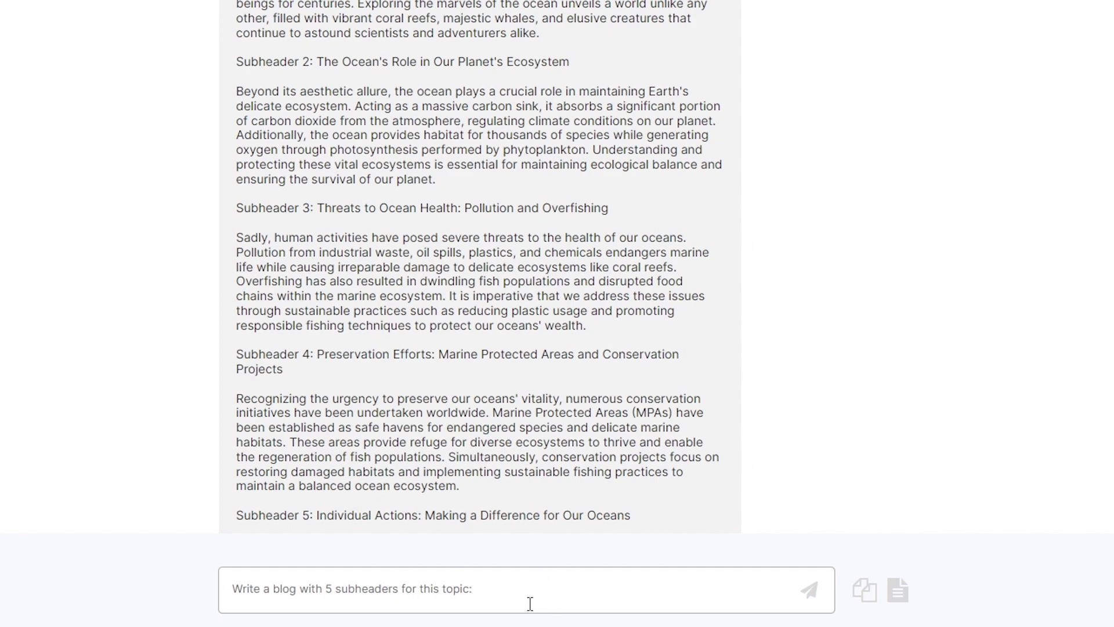
{"action": "scroll", "coordinate": [510, 548], "scroll_direction": "down", "scroll_amount": 4}
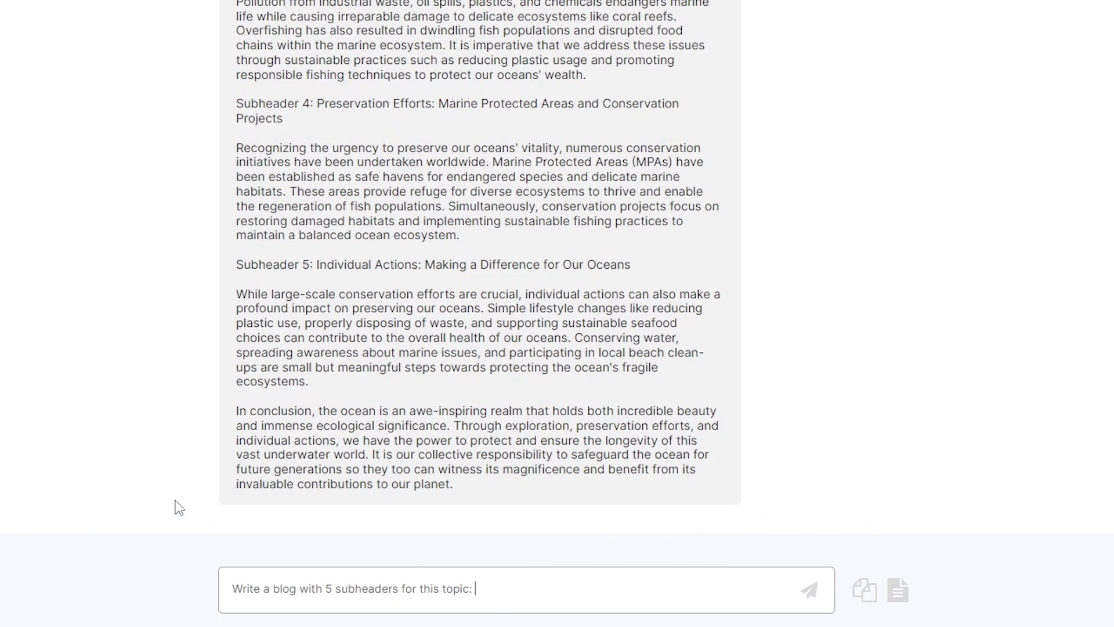
{"action": "left_click_drag", "start_coordinate": [477, 588], "coordinate": [363, 554]}
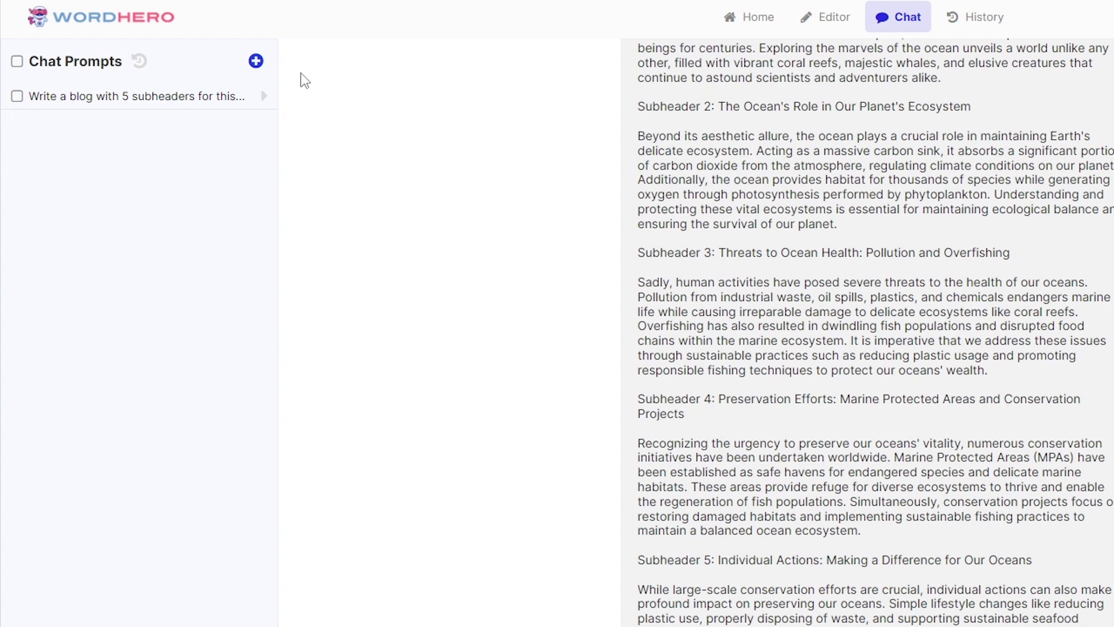
- Save the pasted social media captions text as a new chat prompt
{"action": "left_click", "coordinate": [256, 61]}
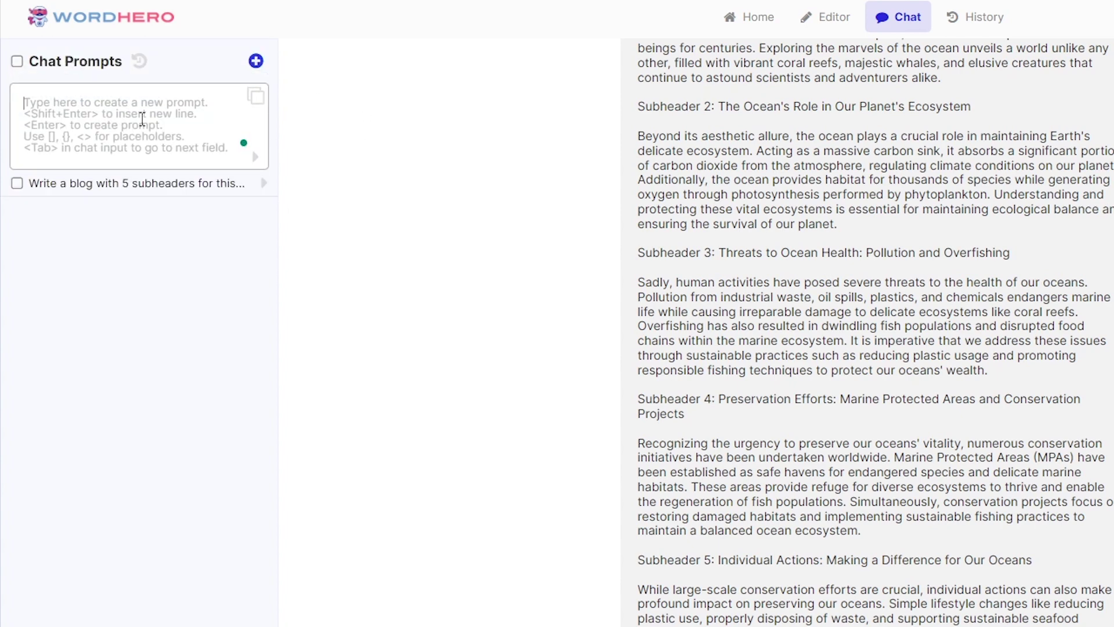
{"action": "type", "text": "Suggest social media captions for a post about:"}
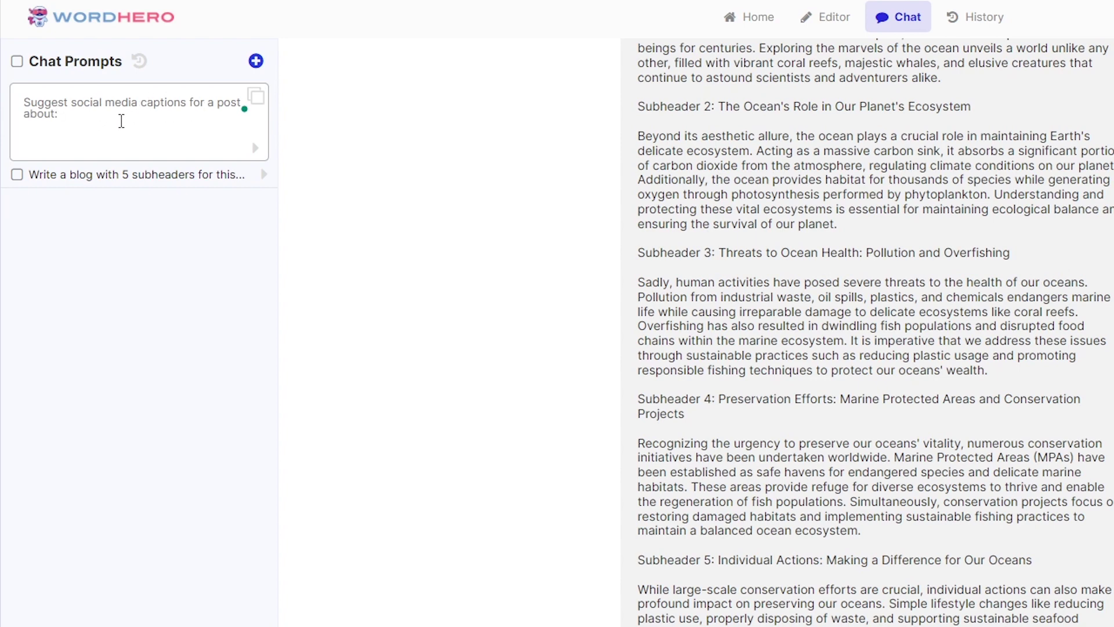
{"action": "left_click", "coordinate": [247, 148]}
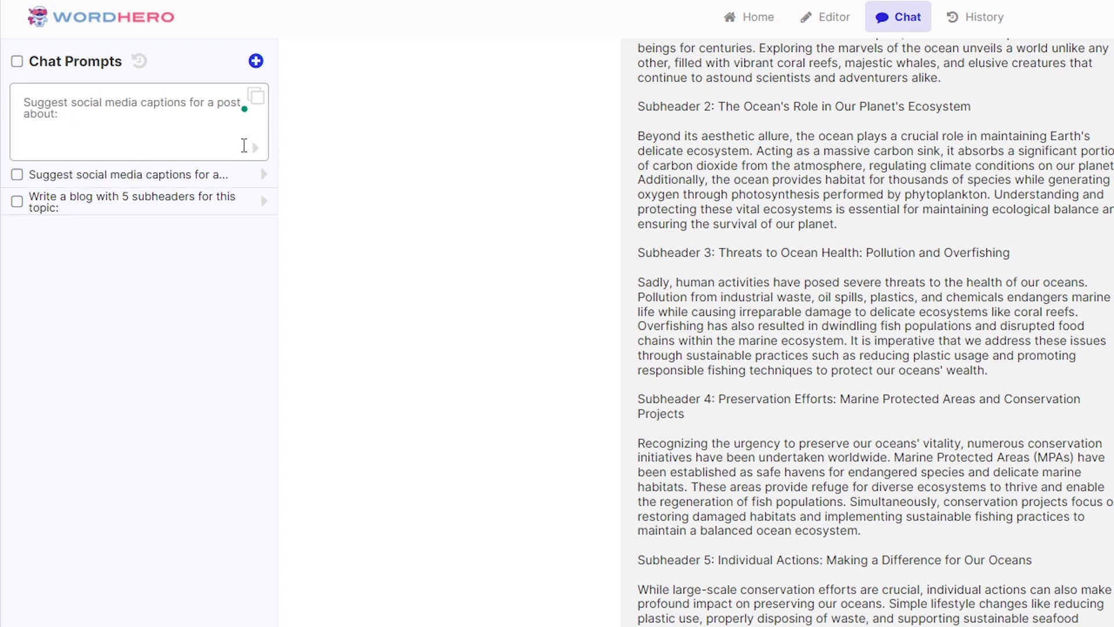
{"action": "left_click", "coordinate": [256, 61]}
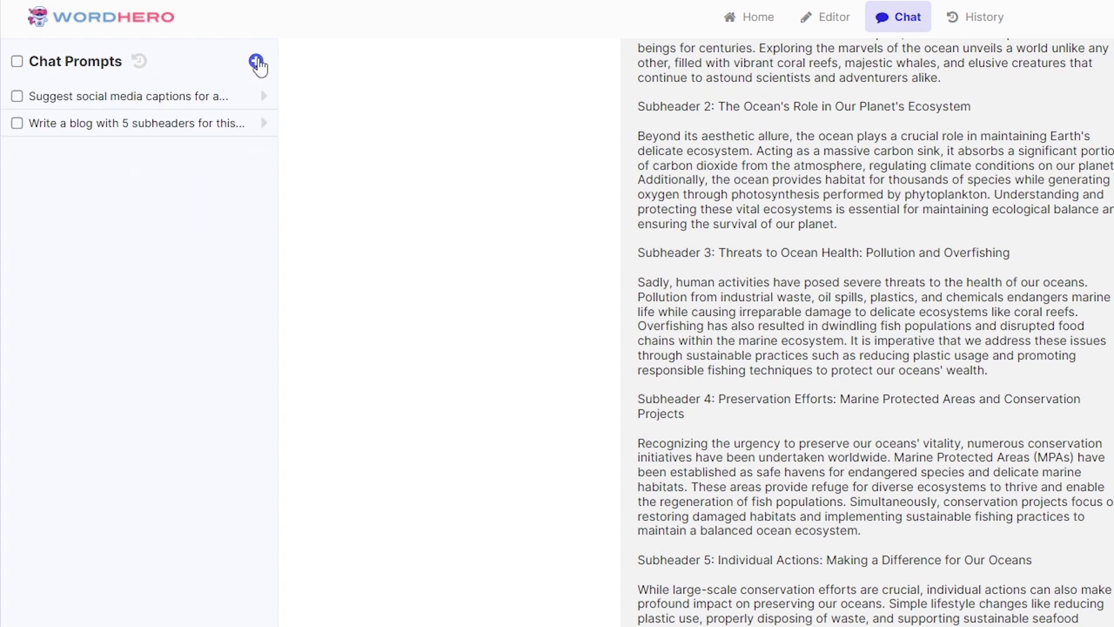
- Use the captions prompt to request captions for 'My new tablet'
{"action": "left_click", "coordinate": [269, 103]}
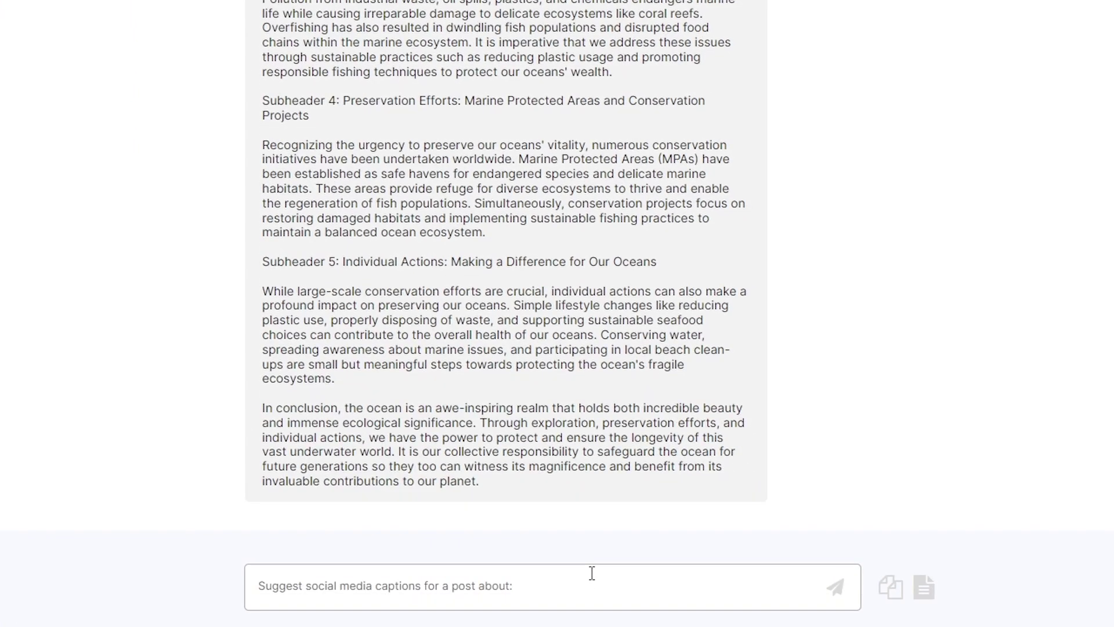
{"action": "type", "text": "My new tablet"}
{"action": "key", "text": "Return"}
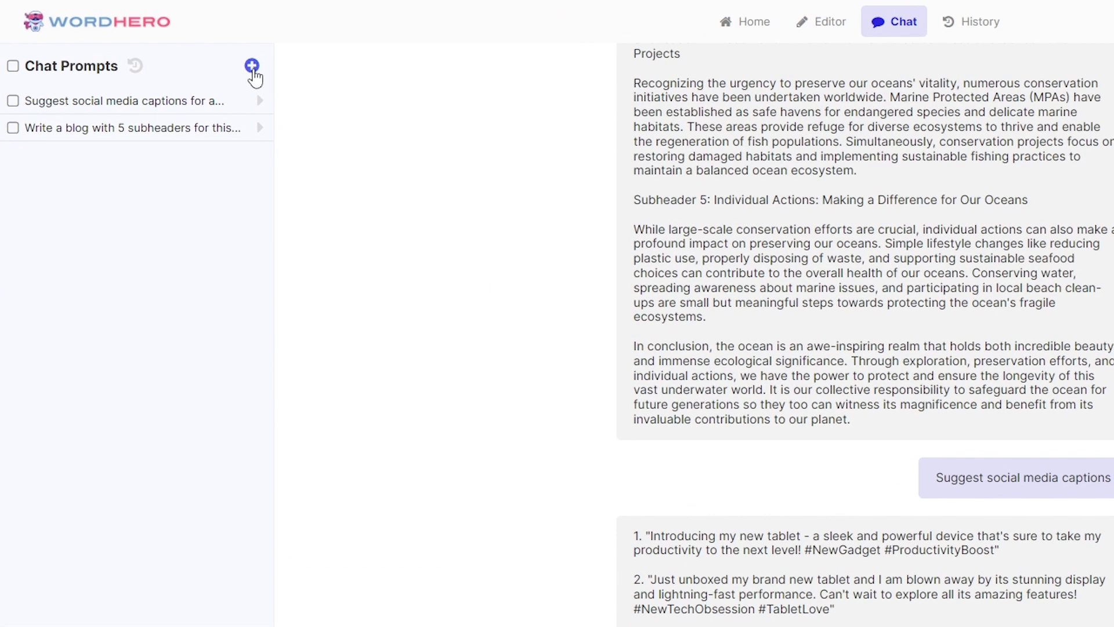
- Save 'Write an ad for <product name>. Tone: <tone>. Length: <#paragraphs/sentences>' as a prompt
{"action": "left_click", "coordinate": [252, 67]}
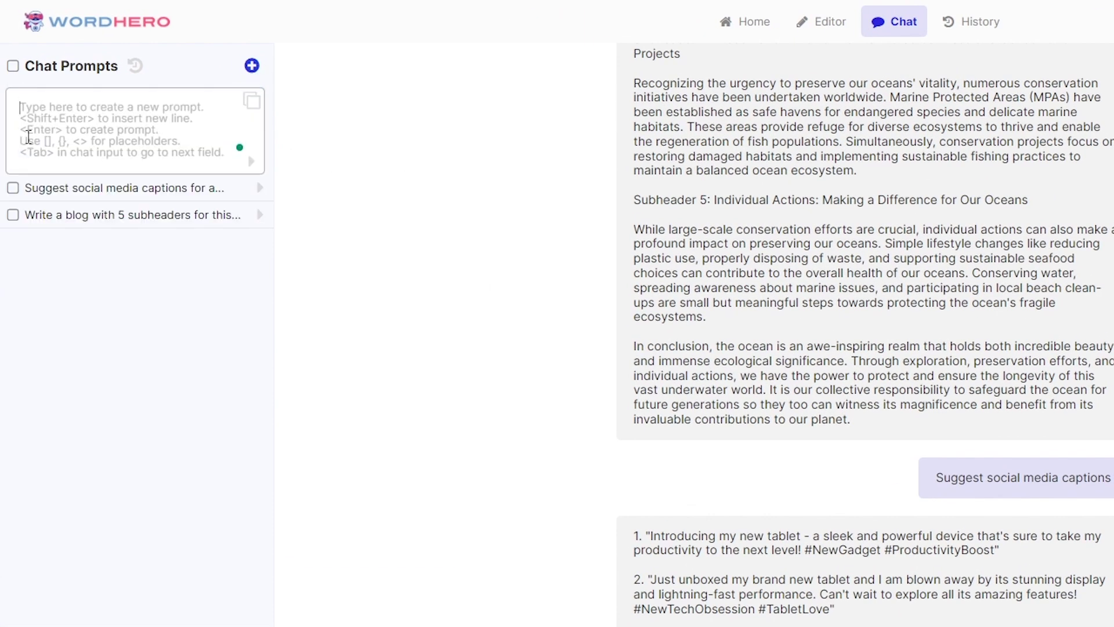
{"action": "left_click", "coordinate": [58, 137]}
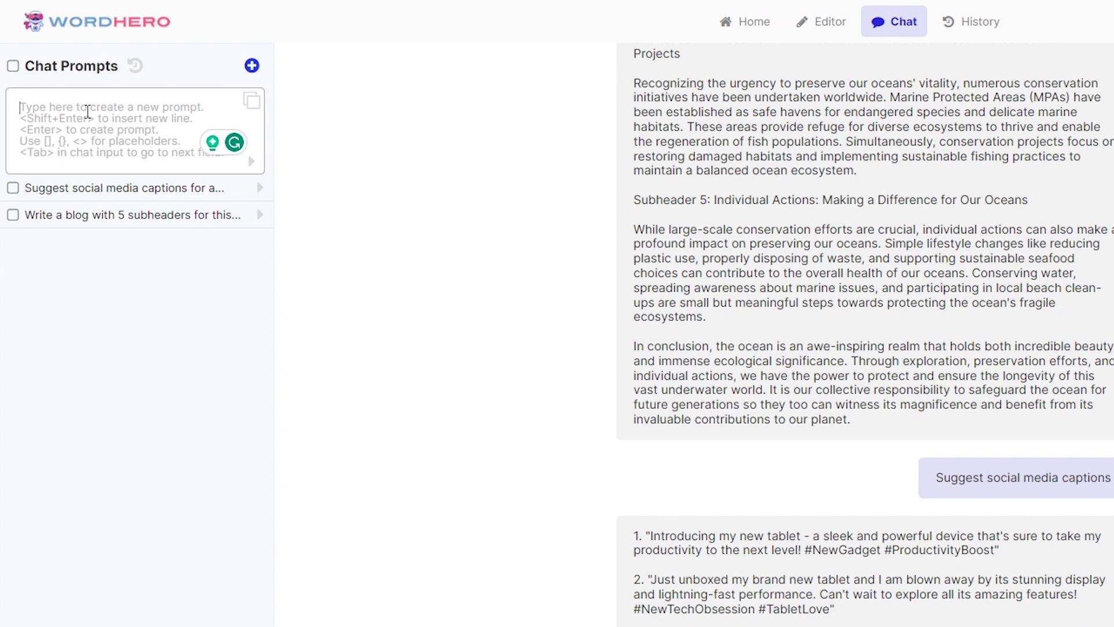
{"action": "type", "text": "Write an ad for <product name>. Tone: <tone>. Length: <#paragraphs/sentences>"}
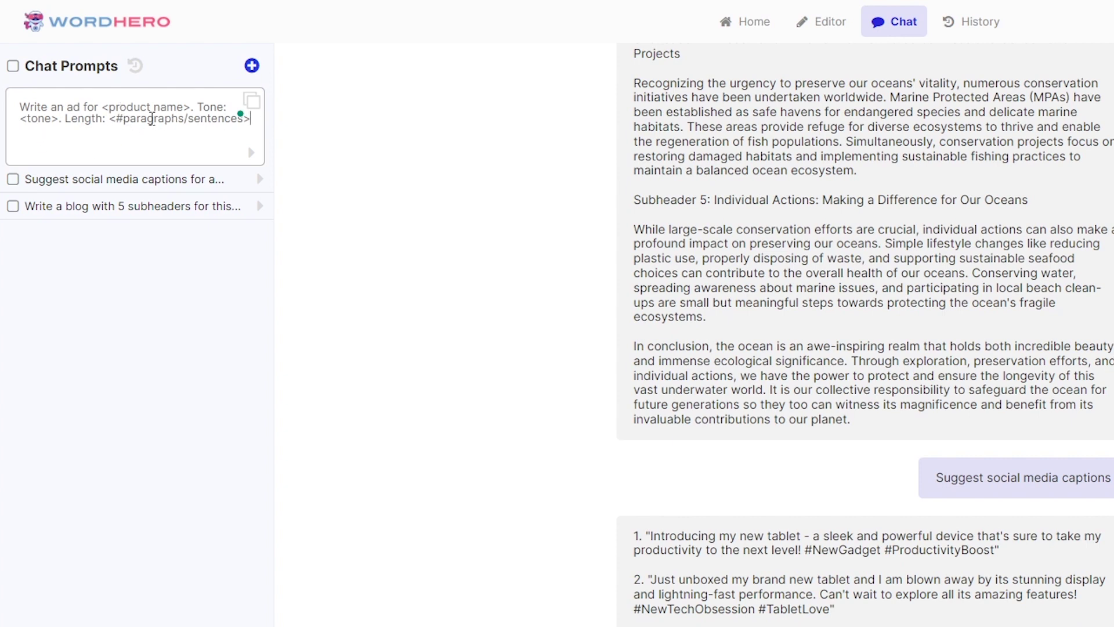
{"action": "left_click_drag", "start_coordinate": [109, 107], "coordinate": [102, 108]}
{"action": "left_click_drag", "start_coordinate": [183, 109], "coordinate": [191, 108]}
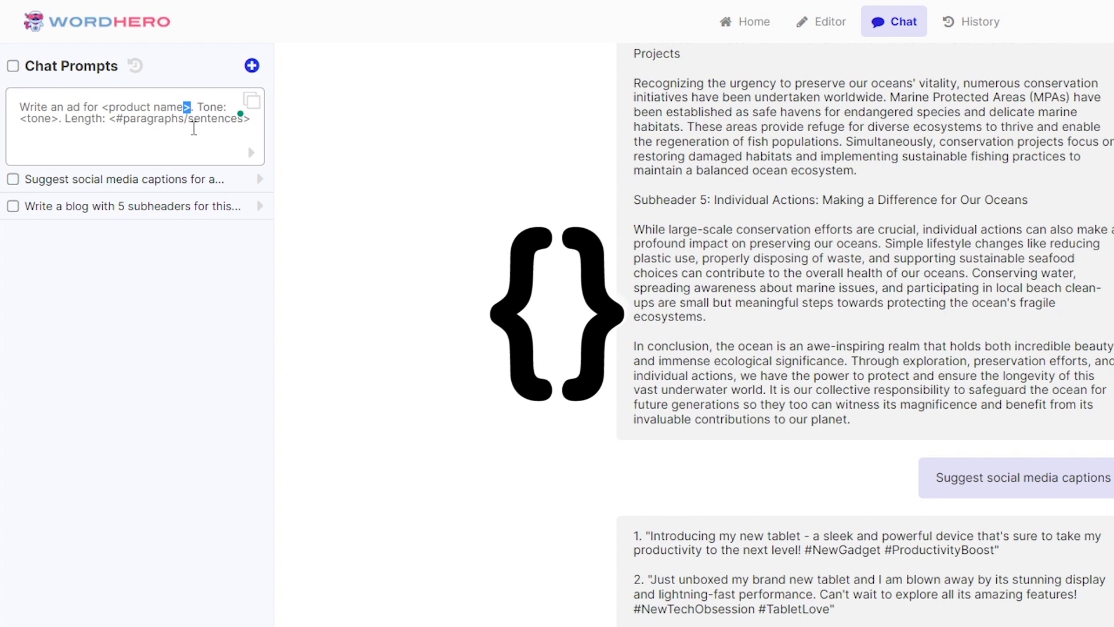
{"action": "left_click", "coordinate": [131, 133]}
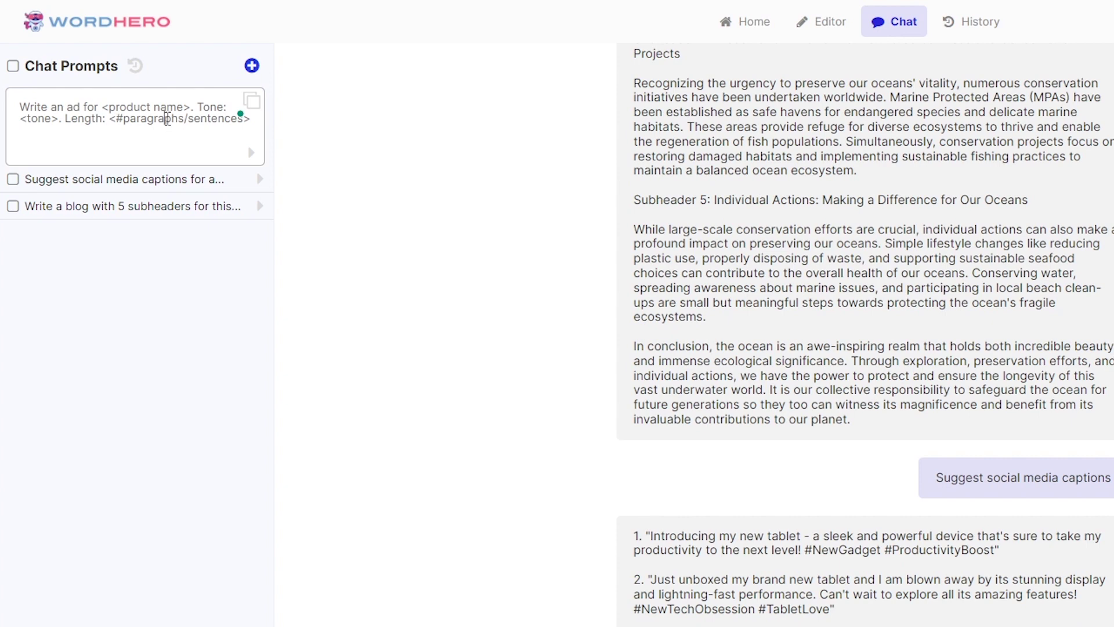
{"action": "left_click", "coordinate": [166, 119]}
{"action": "key", "text": "Return"}
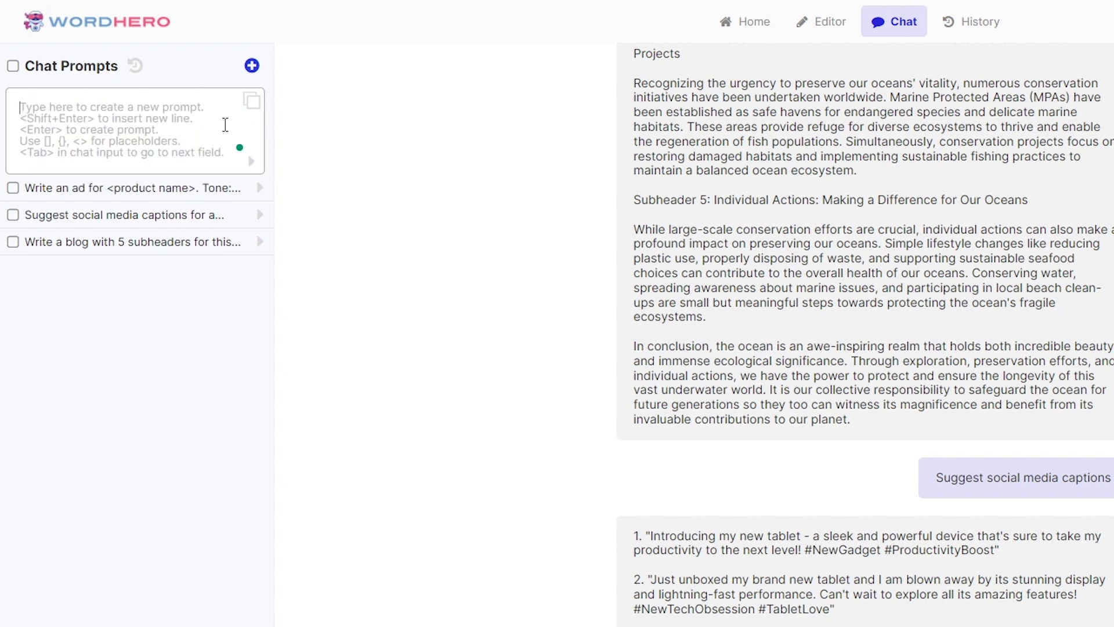
- Load the saved ad prompt into the chat message box
{"action": "left_click", "coordinate": [252, 66]}
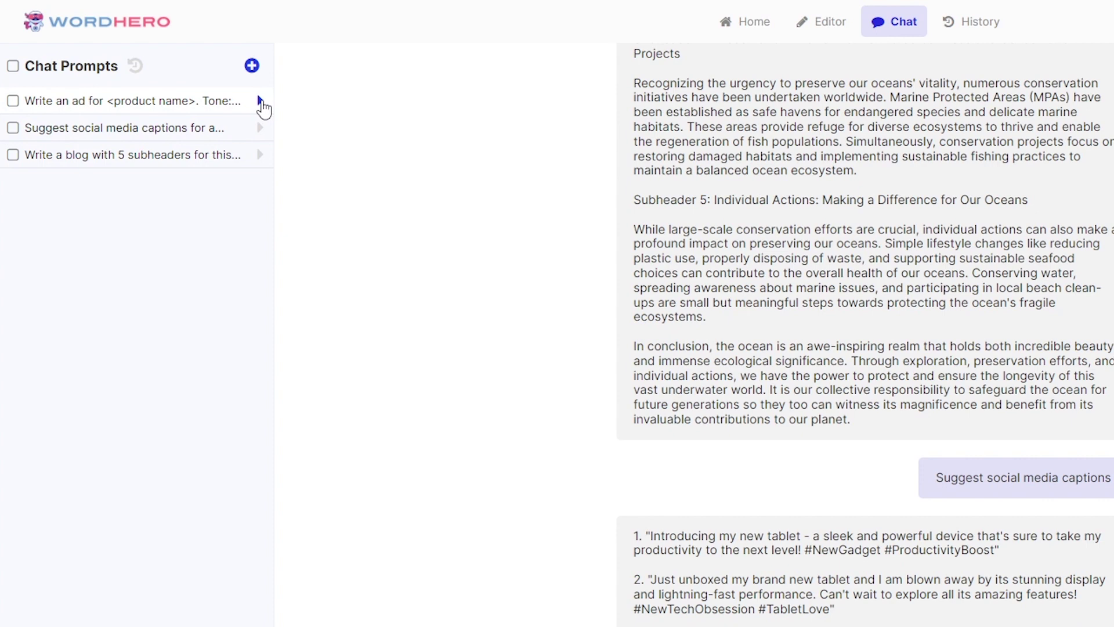
{"action": "left_click", "coordinate": [261, 103]}
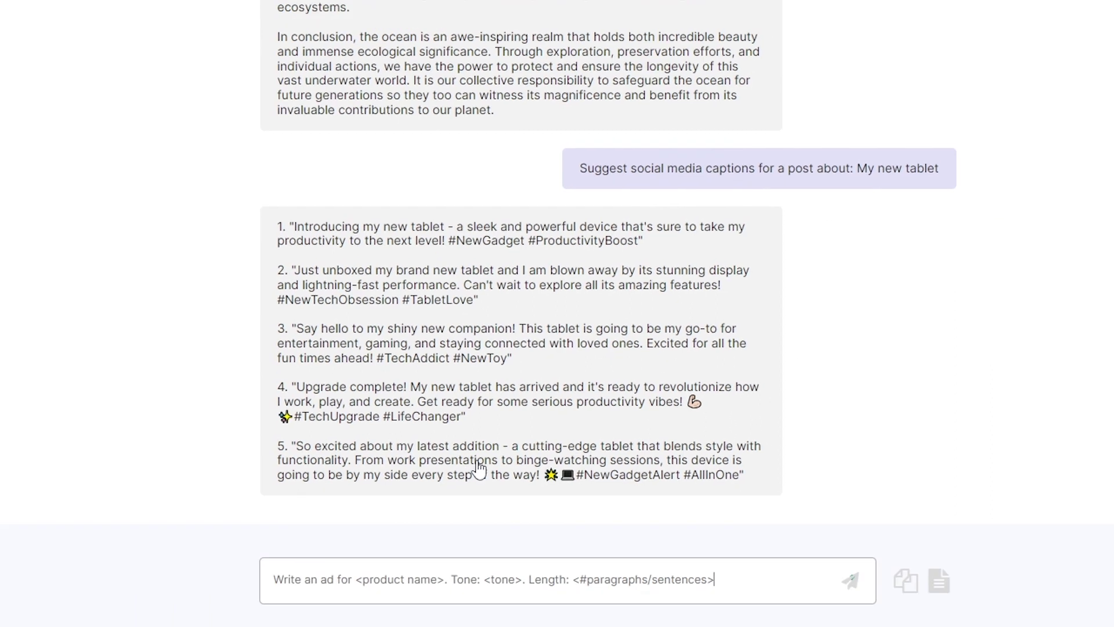
{"action": "key", "text": "Tab"}
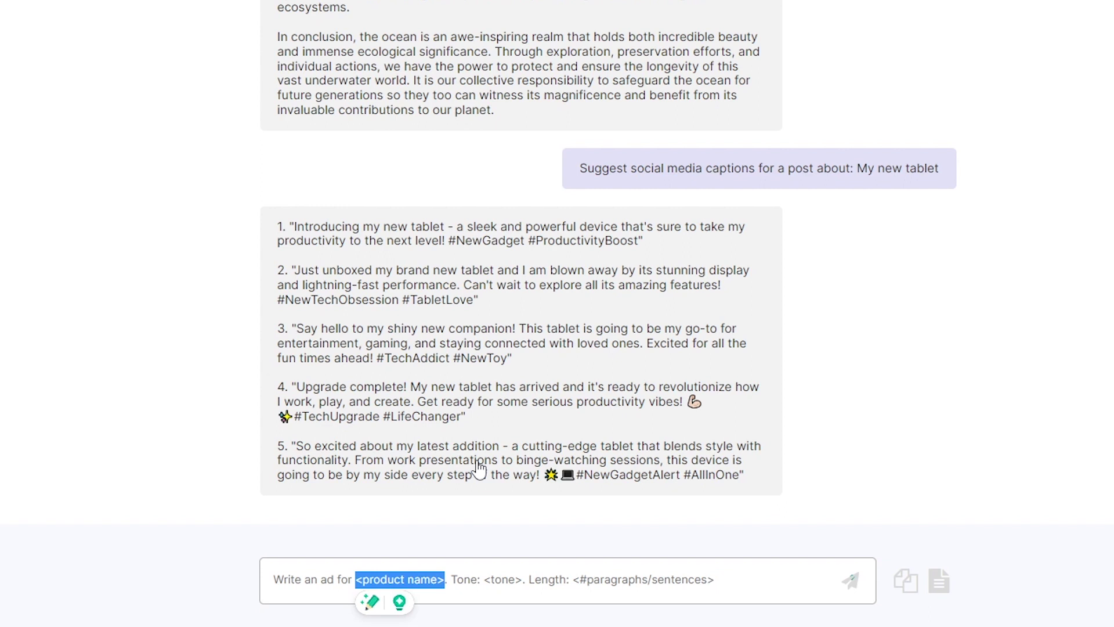
{"action": "key", "text": "Tab"}
{"action": "key", "text": "Tab"}
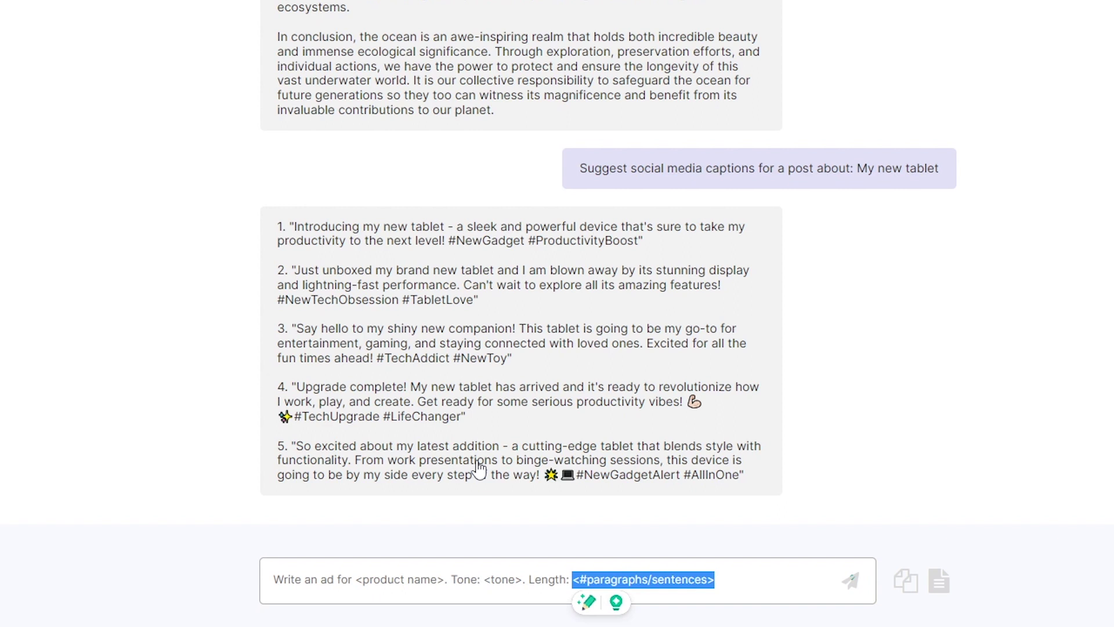
{"action": "left_click", "coordinate": [406, 580]}
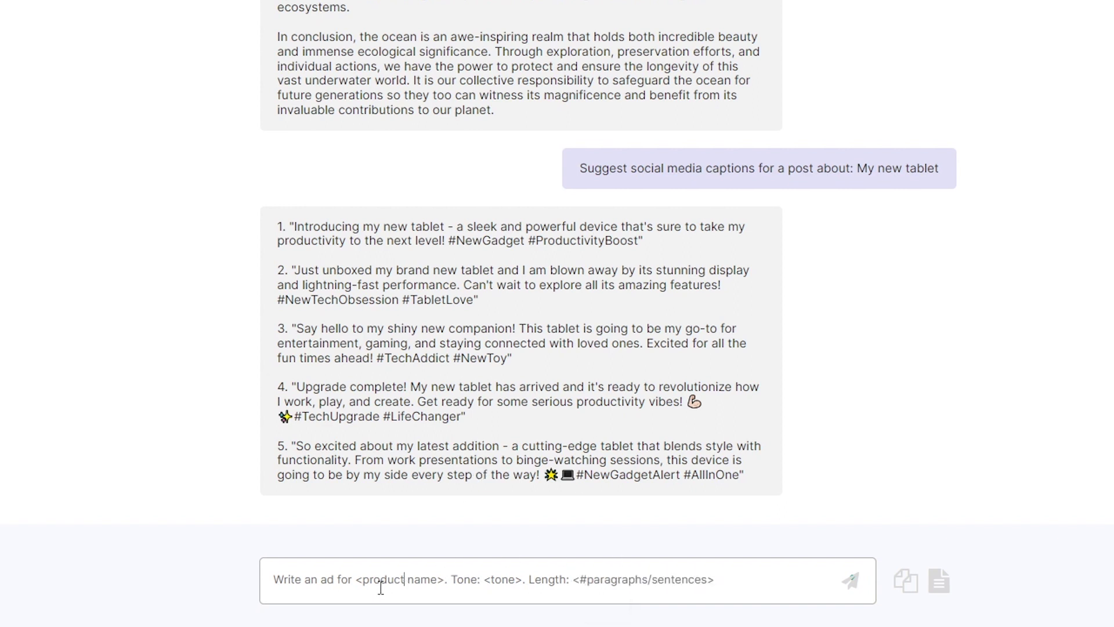
{"action": "left_click_drag", "start_coordinate": [364, 581], "coordinate": [429, 583]}
{"action": "left_click", "coordinate": [720, 582]}
- Fill the placeholders with 'The new iPhone', 'excited', 'three paragraphs' and send
{"action": "key", "text": "Tab"}
{"action": "type", "text": "The "}
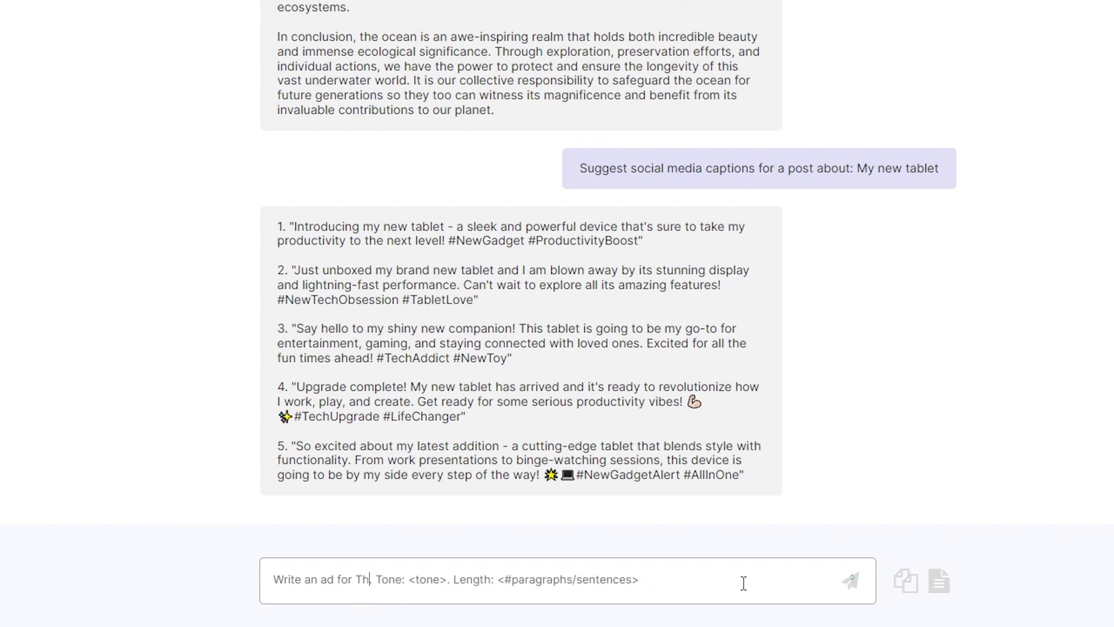
{"action": "type", "text": "new iPhone"}
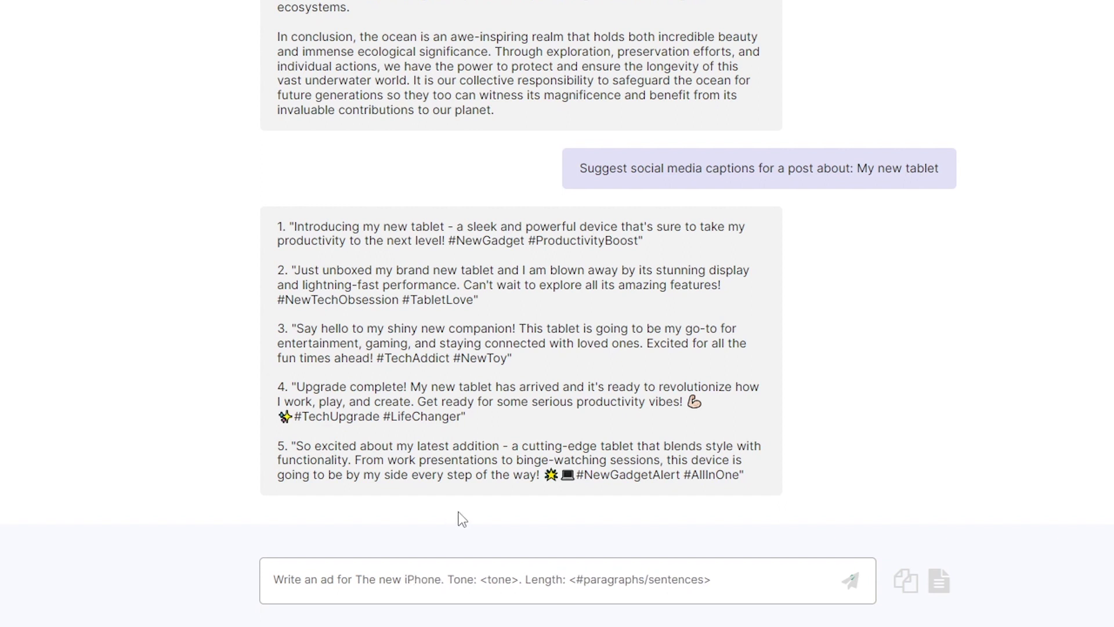
{"action": "key", "text": "Tab"}
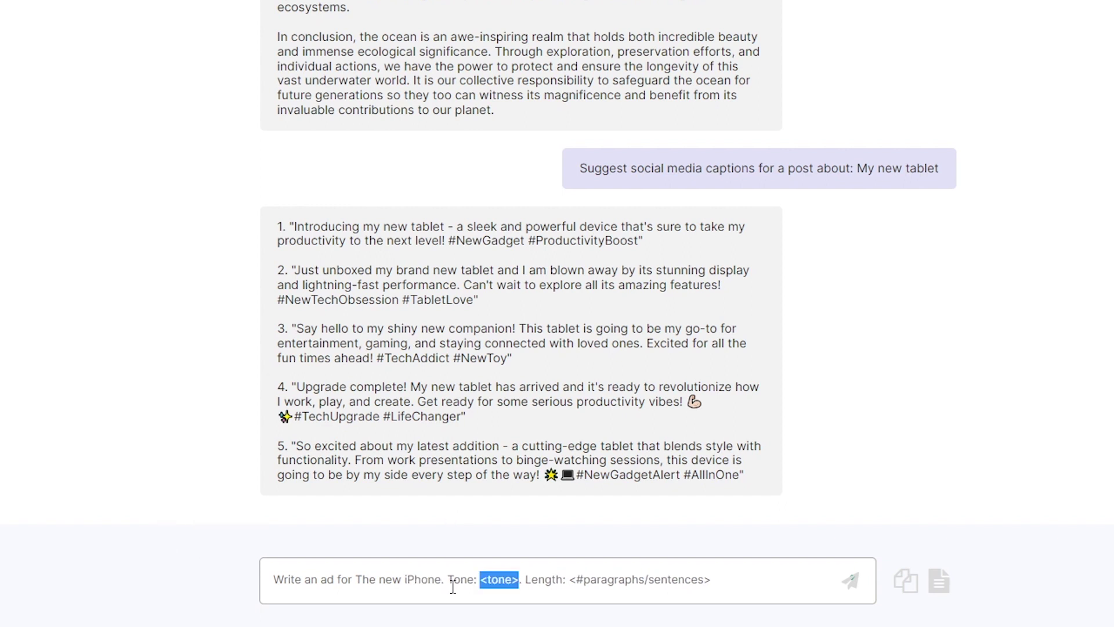
{"action": "type", "text": "excited"}
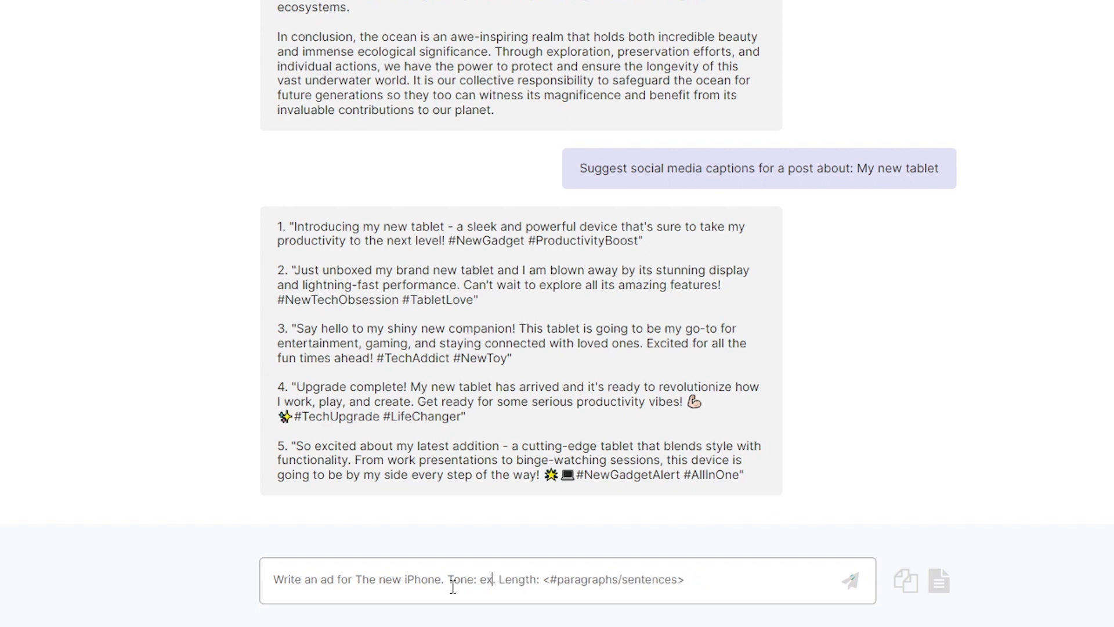
{"action": "key", "text": "Tab"}
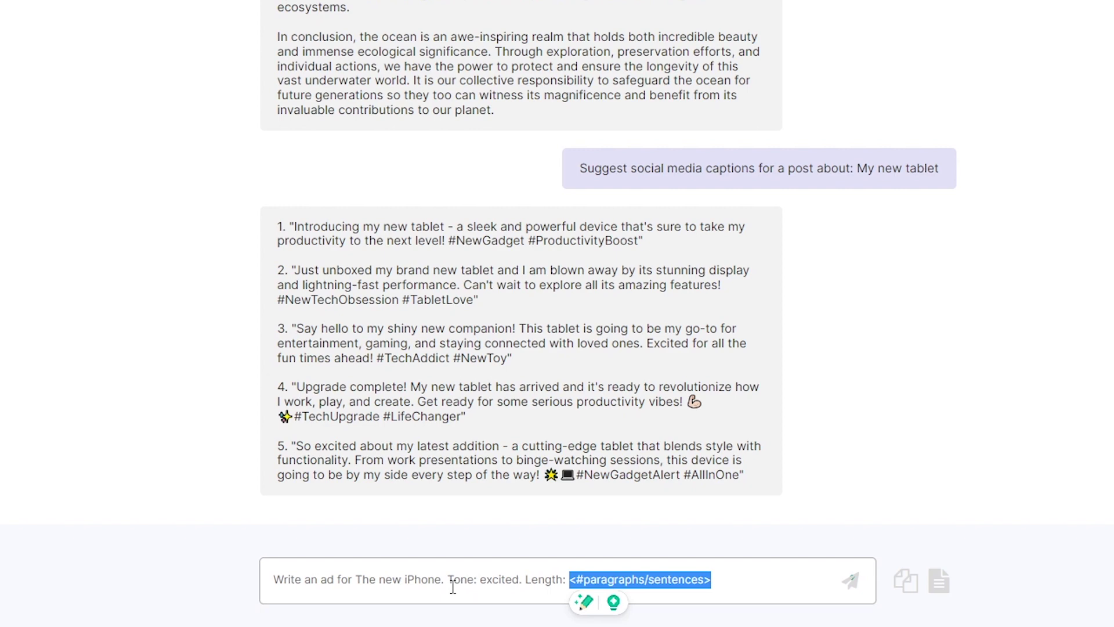
{"action": "type", "text": "three"}
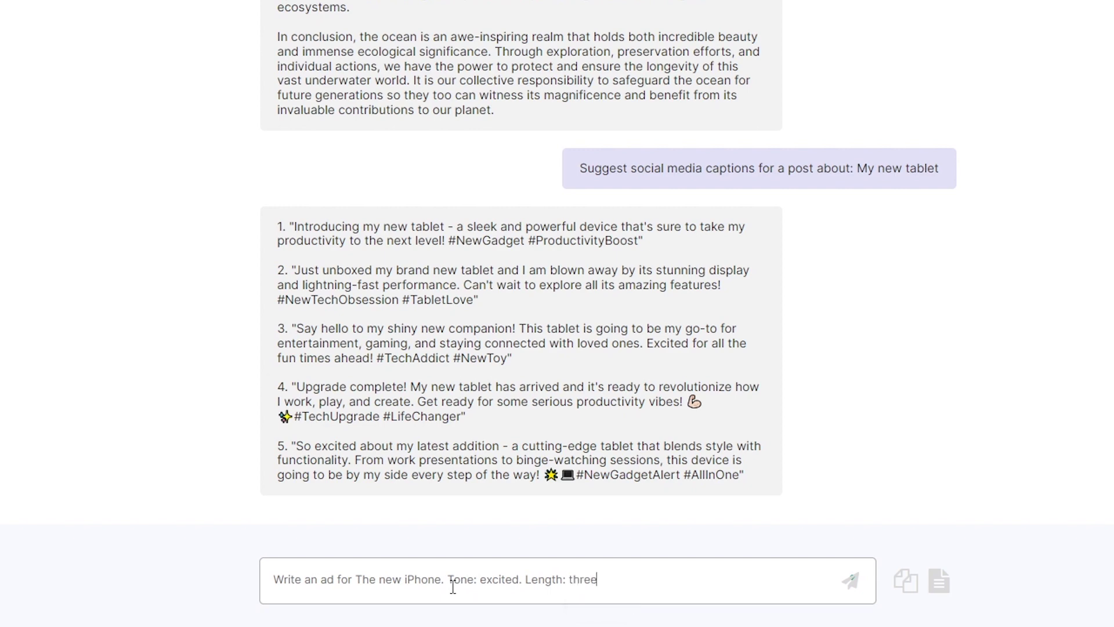
{"action": "type", "text": " paragraphs"}
{"action": "key", "text": "Return"}
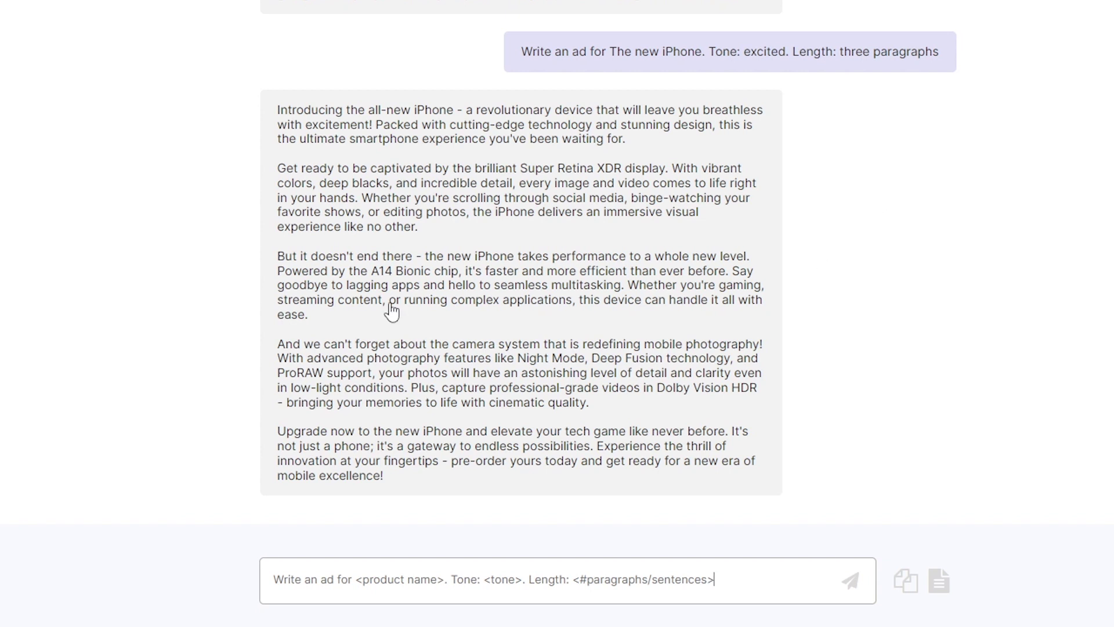
- Copy the generated iPhone ad response to the clipboard
{"action": "left_click", "coordinate": [525, 392]}
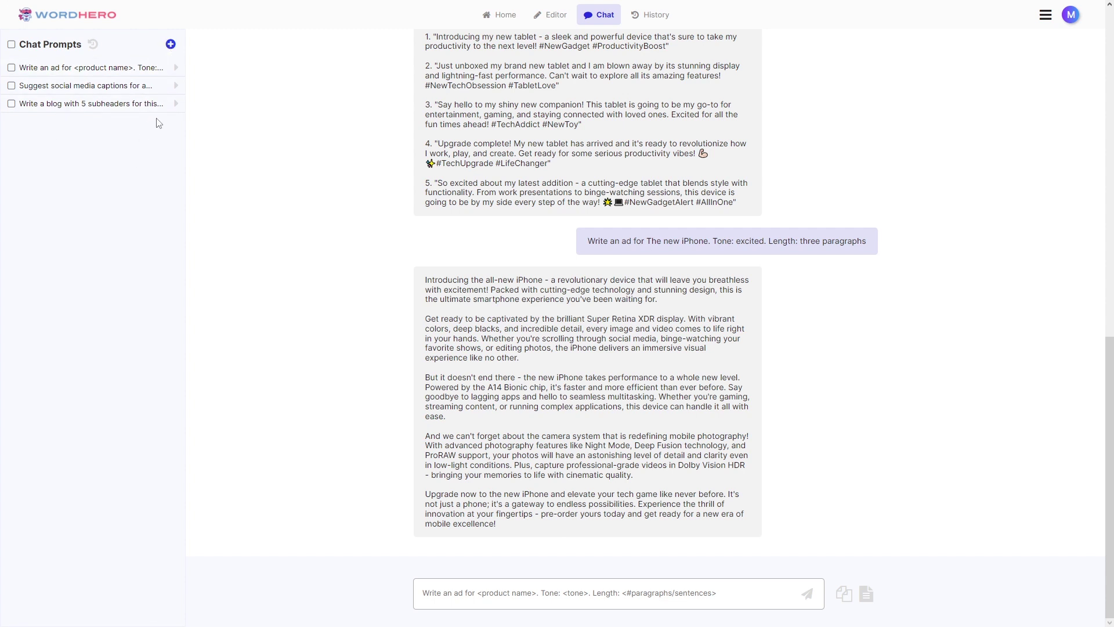
- Insert all three saved prompts into the message and step through their placeholders
{"action": "left_click", "coordinate": [176, 103]}
{"action": "left_click", "coordinate": [175, 86]}
{"action": "left_click", "coordinate": [180, 68]}
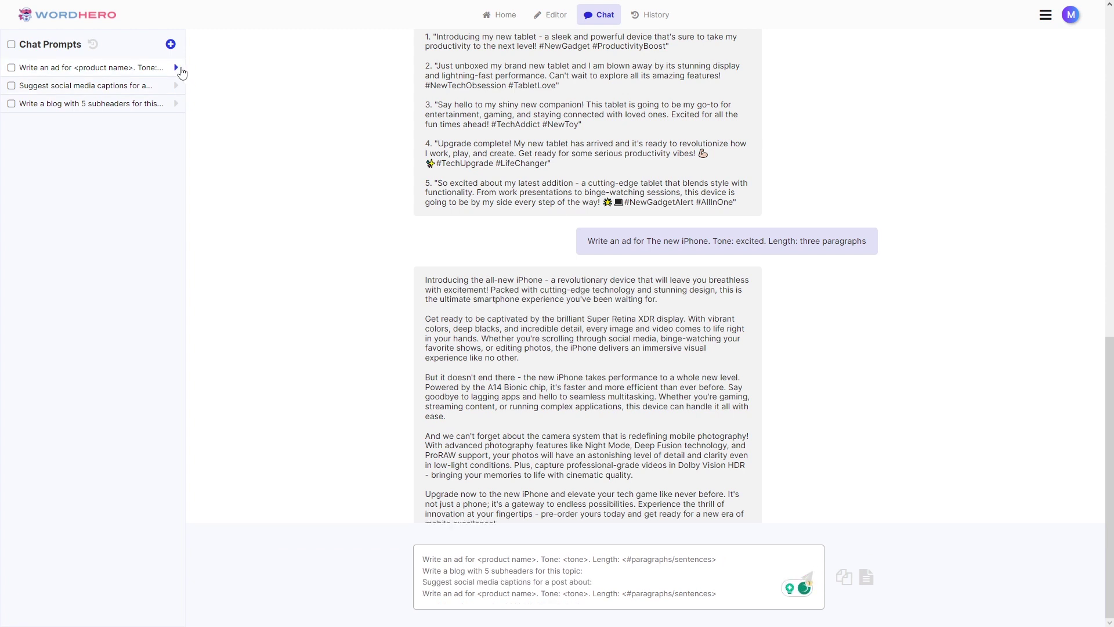
{"action": "left_click", "coordinate": [602, 573]}
{"action": "key", "text": "Tab"}
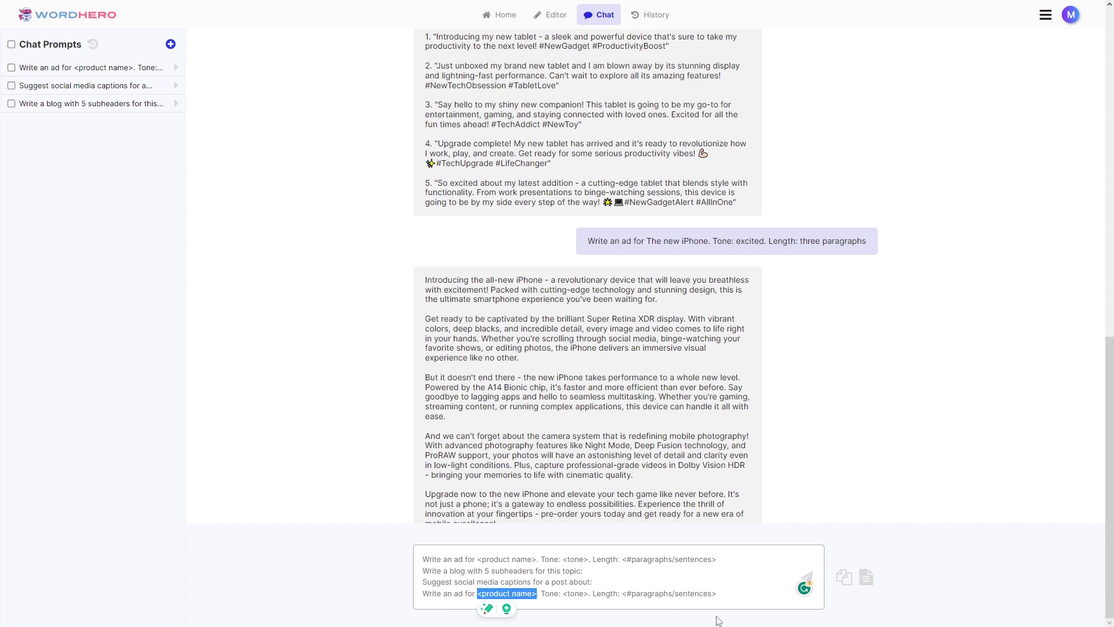
{"action": "key", "text": "Tab"}
{"action": "key", "text": "Tab"}
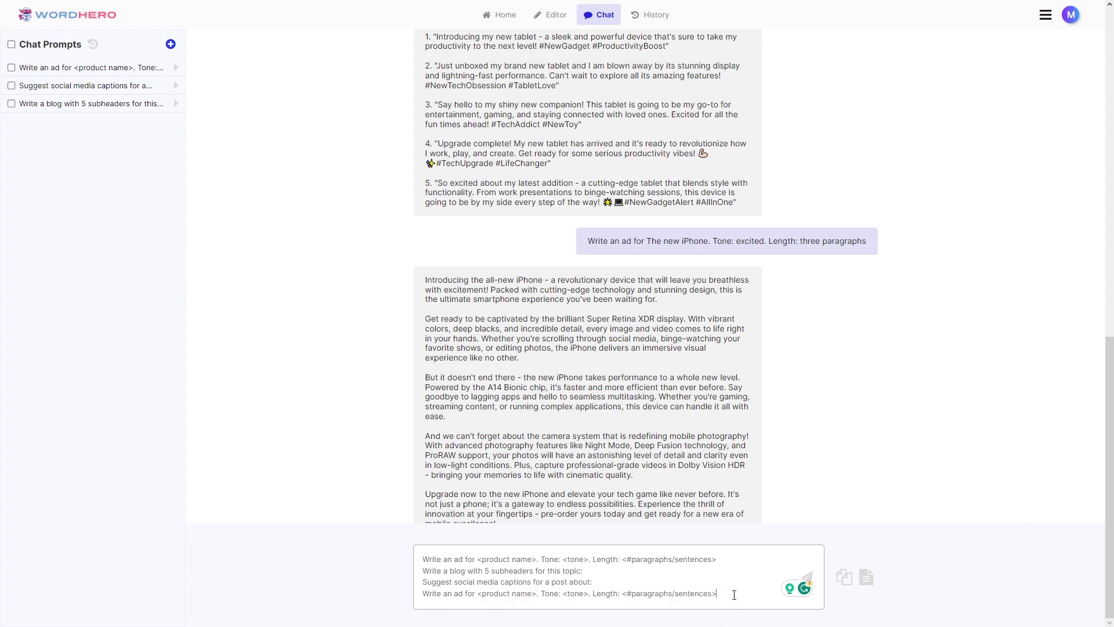
- Select all the text in the chat input and delete it
{"action": "left_click_drag", "start_coordinate": [717, 603], "coordinate": [628, 604]}
{"action": "key", "text": "ctrl+a"}
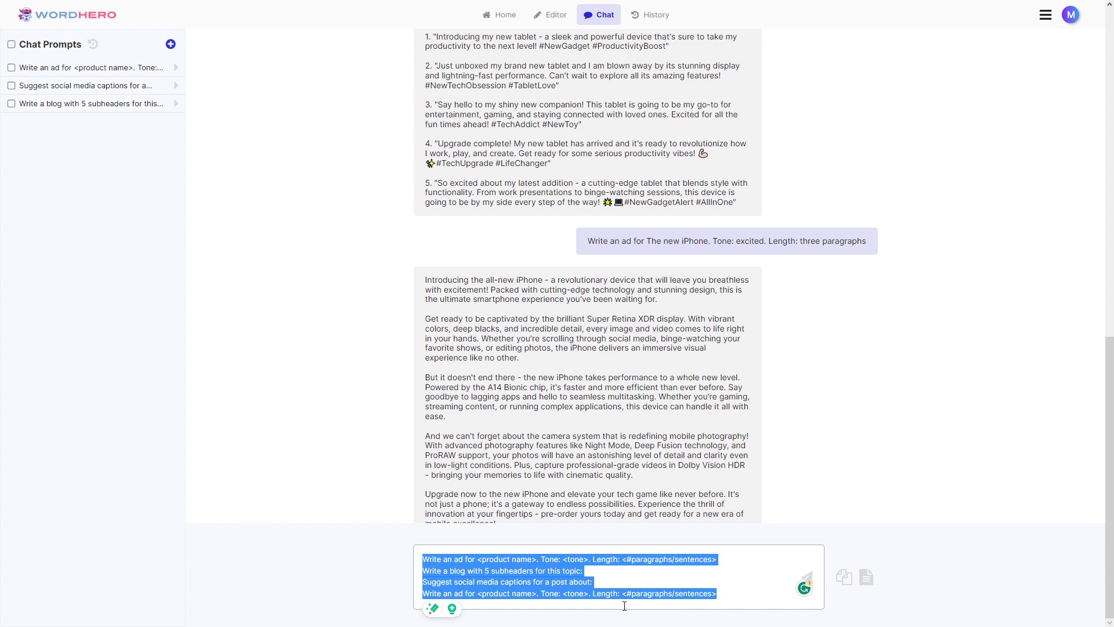
{"action": "key", "text": "BackSpace"}
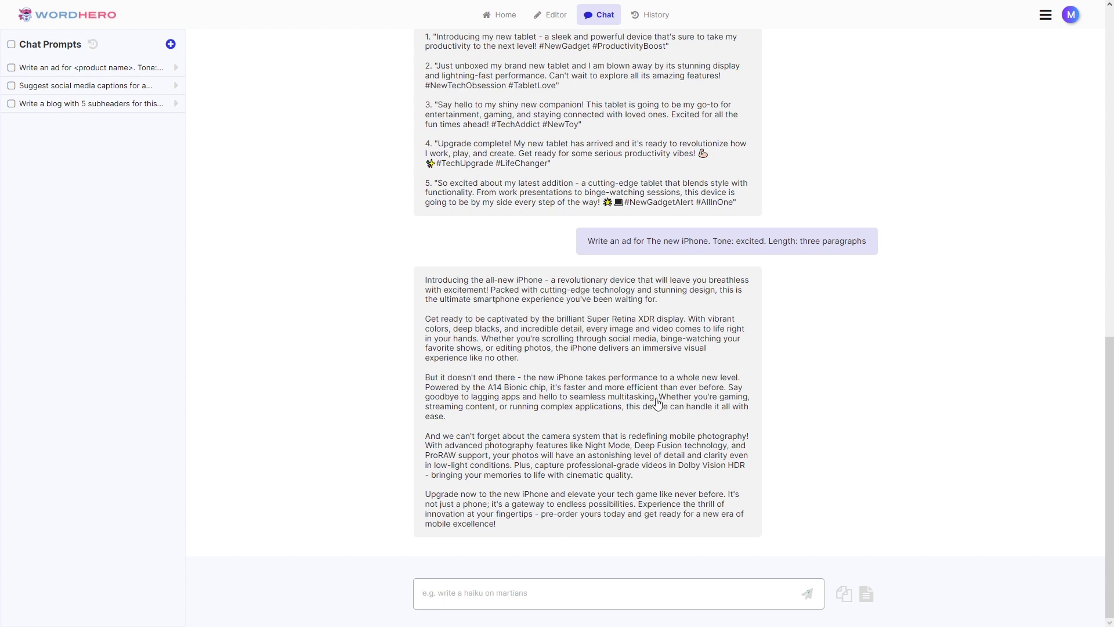
- Return to the WordHero Home page via the logo
{"action": "left_click", "coordinate": [98, 22]}
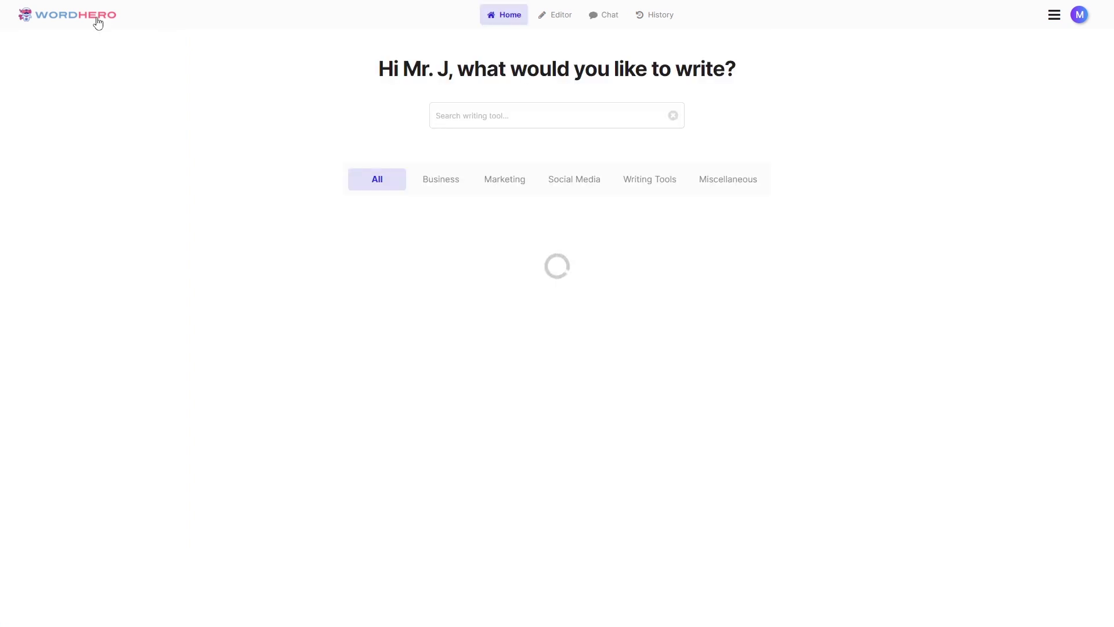